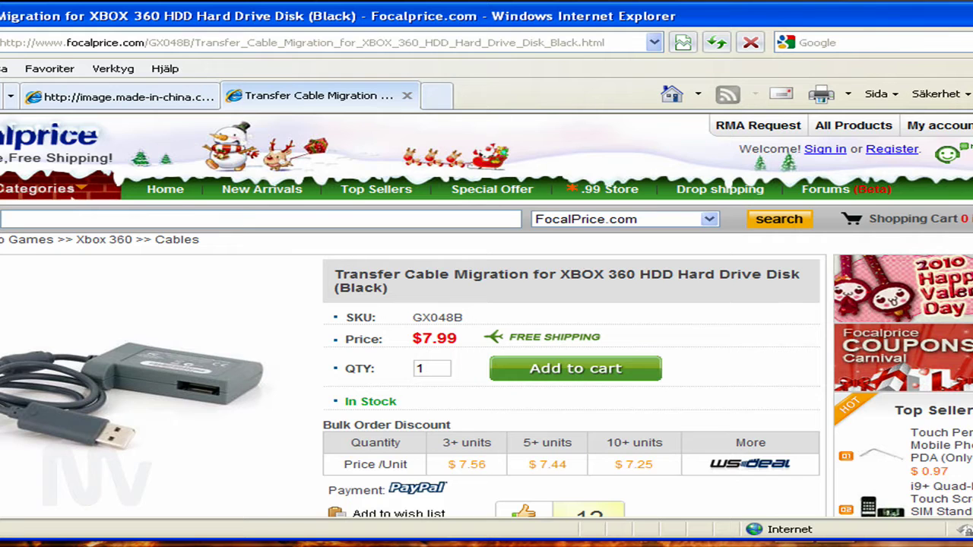
Step: Launch XPort 360, load the 120.03GB Device 1 drive, and expand it down to Partition 3
scroll(486, 315, "down", 1)
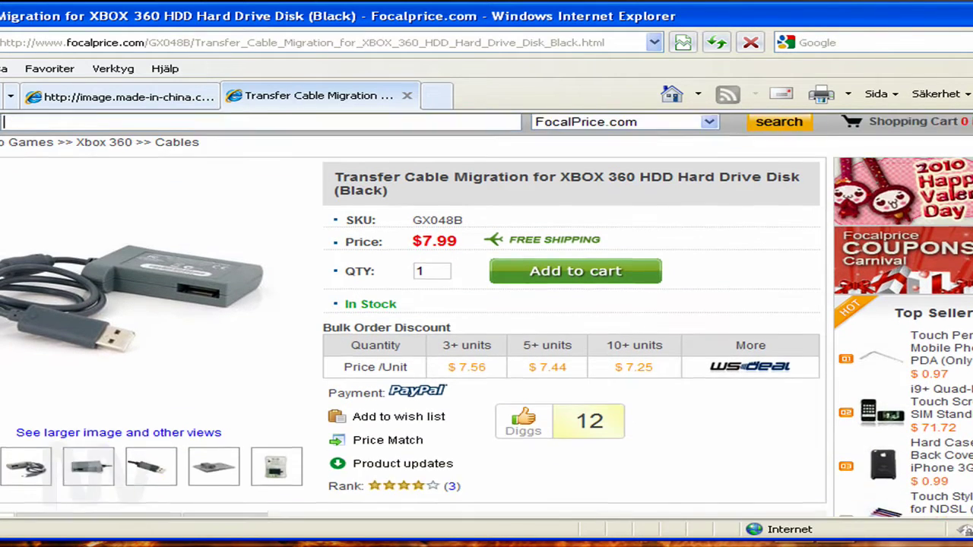
scroll(648, 245, "up", 2)
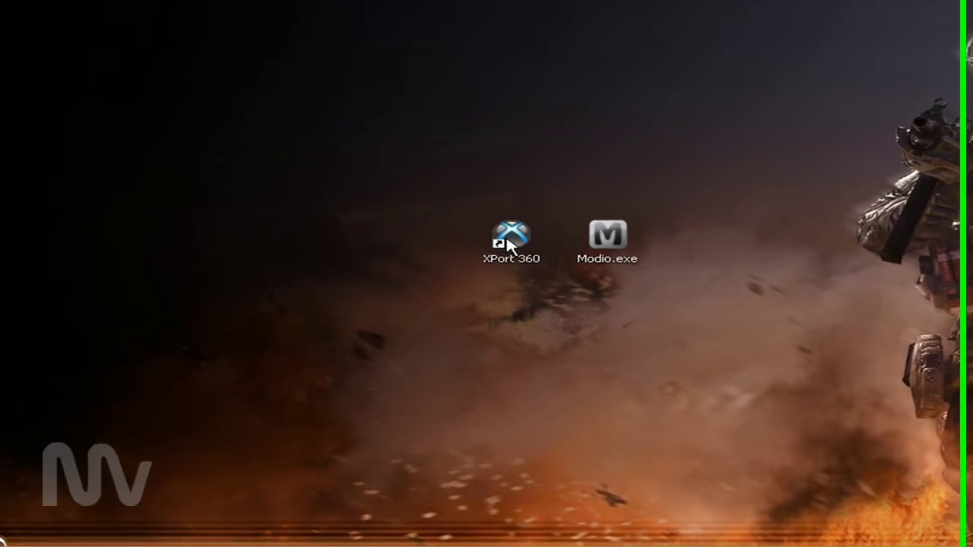
double_click(509, 237)
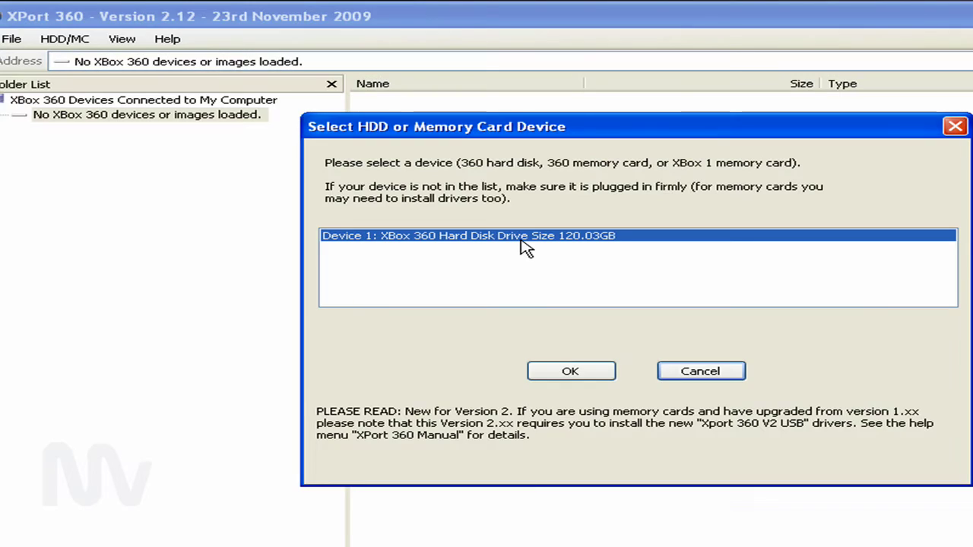
left_click(570, 371)
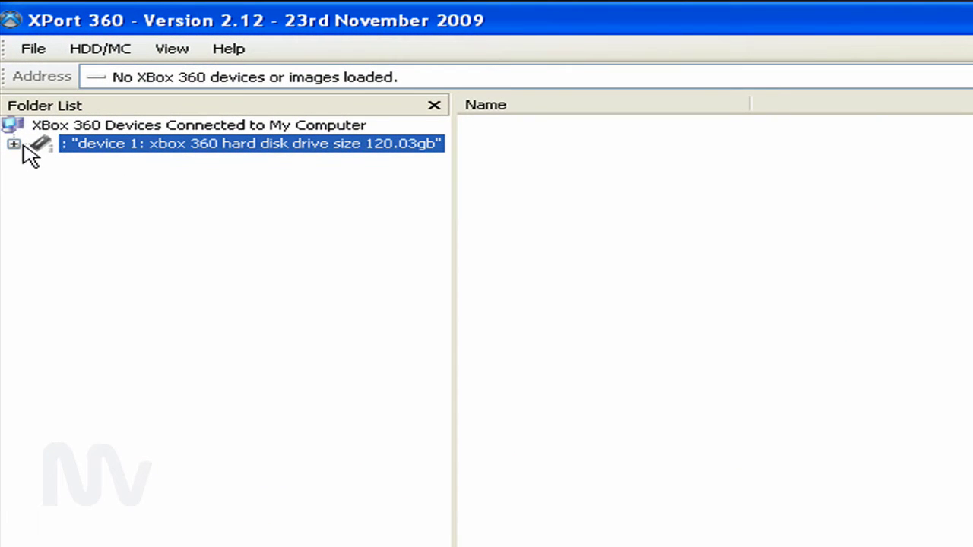
left_click(13, 144)
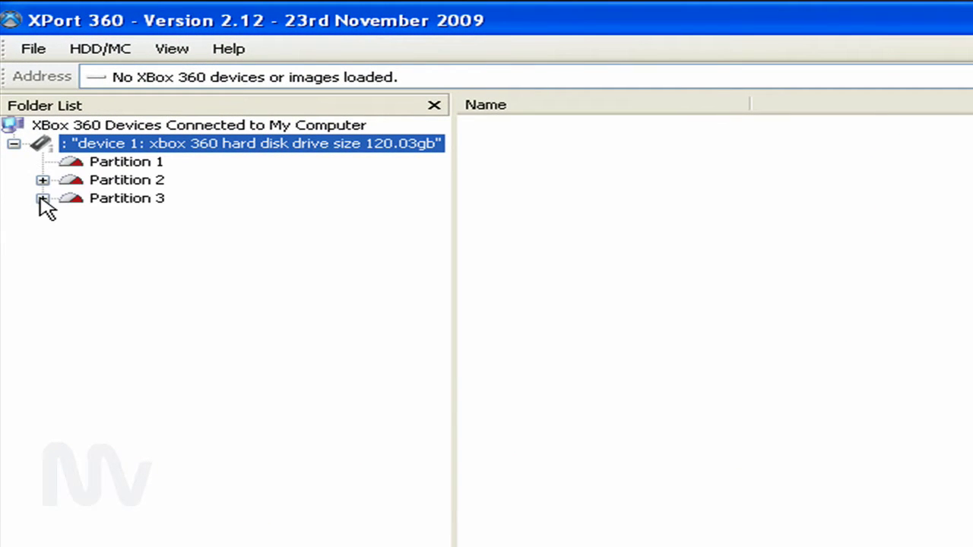
left_click(43, 198)
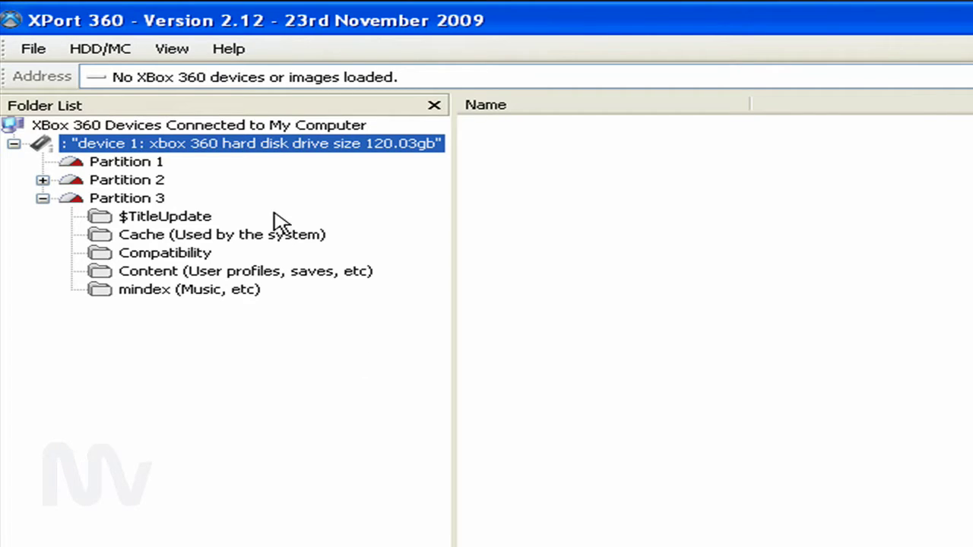
Step: Browse Content > E000064EFA4997D9 > Modern Warfare 2 > 00000001 to reach the save files
left_click(158, 277)
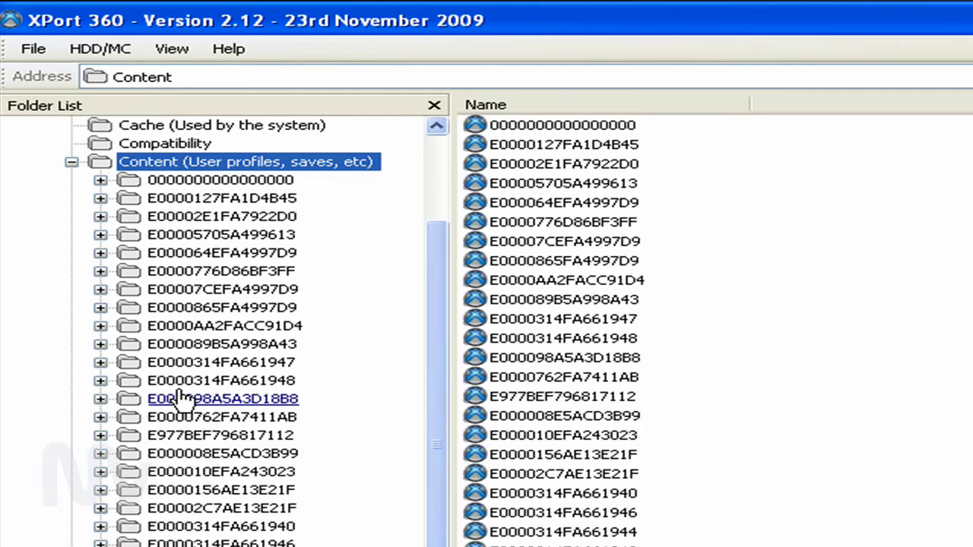
left_click_drag(444, 354, 429, 397)
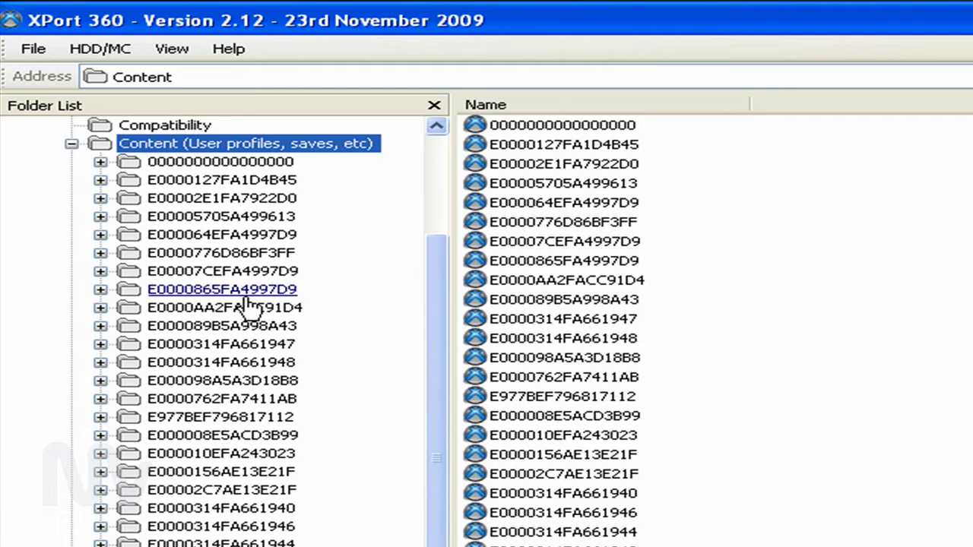
left_click(207, 236)
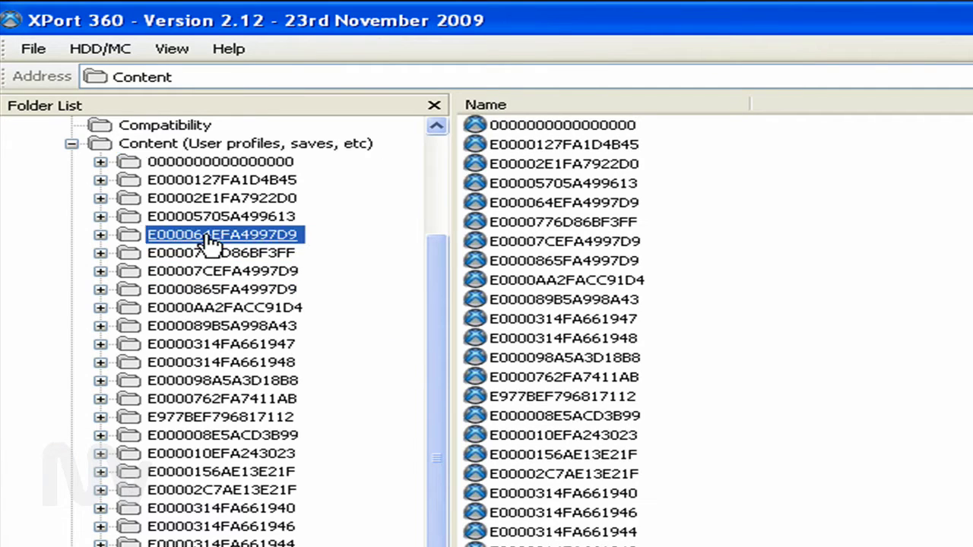
double_click(207, 240)
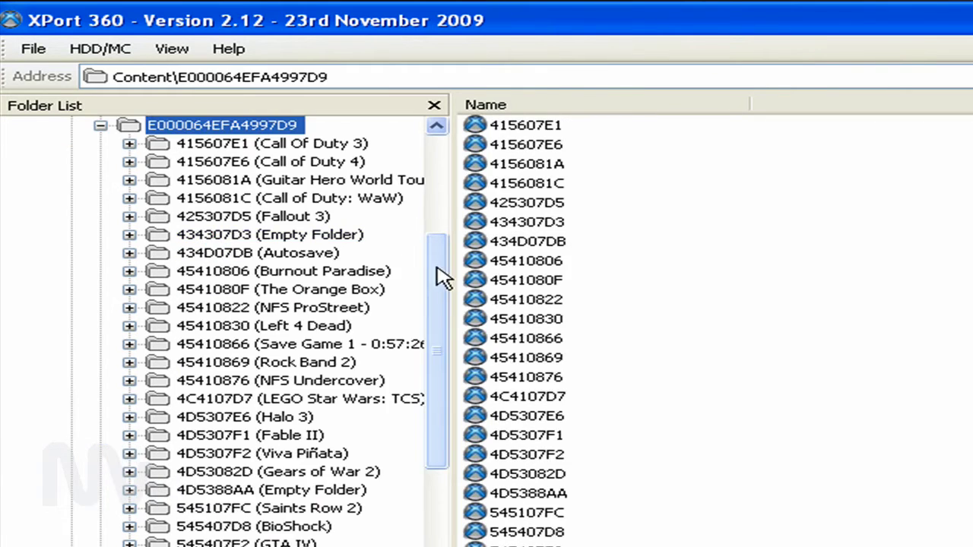
mouse_move(441, 276)
left_mouse_down()
mouse_move(444, 462)
mouse_move(447, 390)
mouse_move(586, 393)
left_mouse_up()
double_click(263, 454)
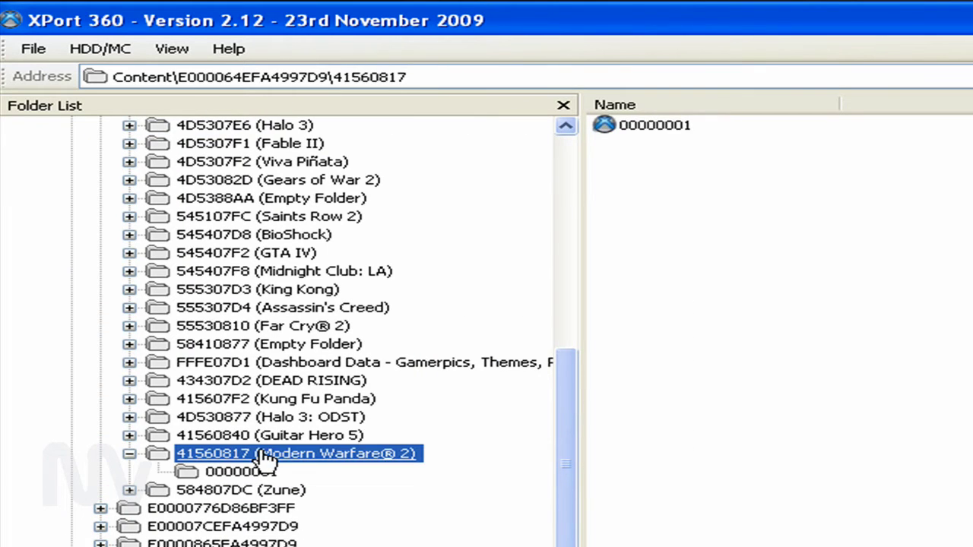
left_click(660, 129)
double_click(660, 129)
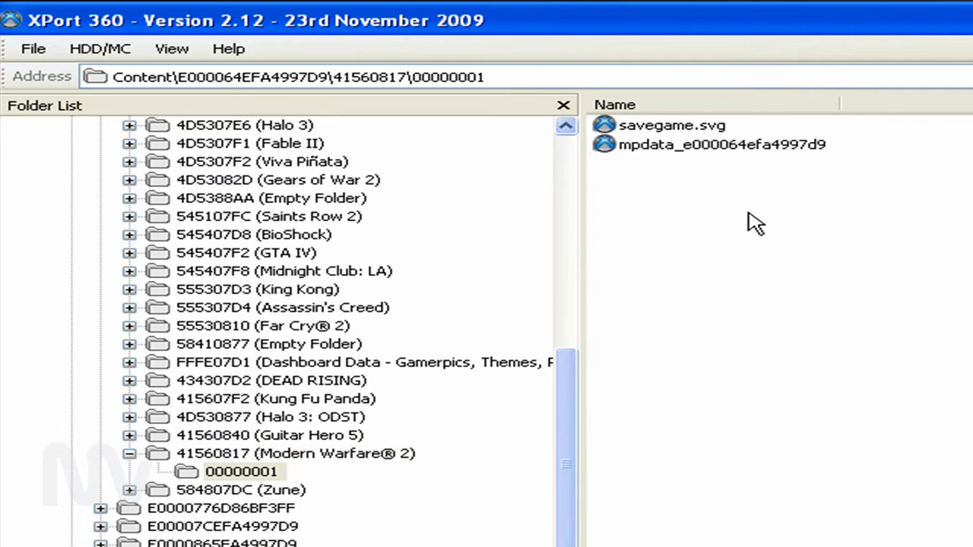
Step: Copy savegame.svg onto the desktop and minimize XPort 360
left_click(671, 128)
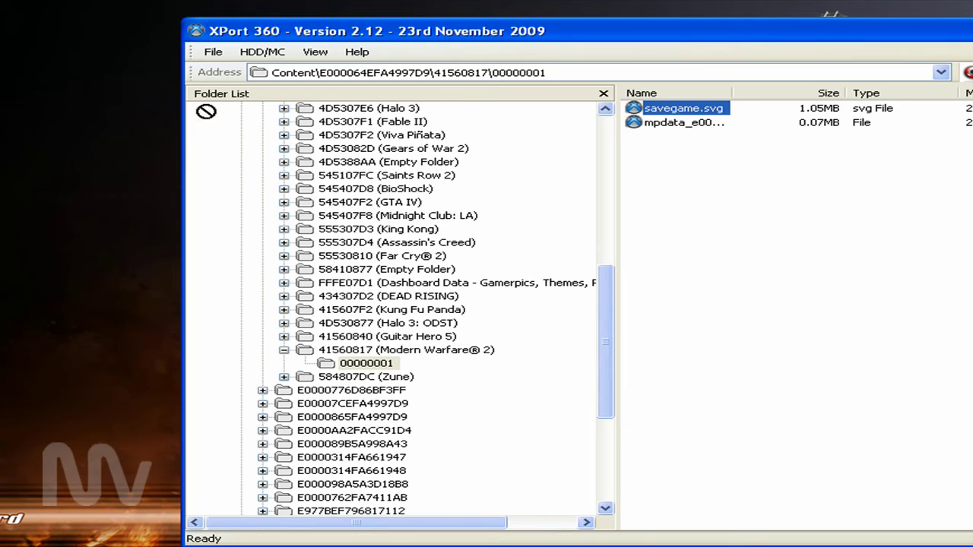
left_click_drag(662, 108, 76, 132)
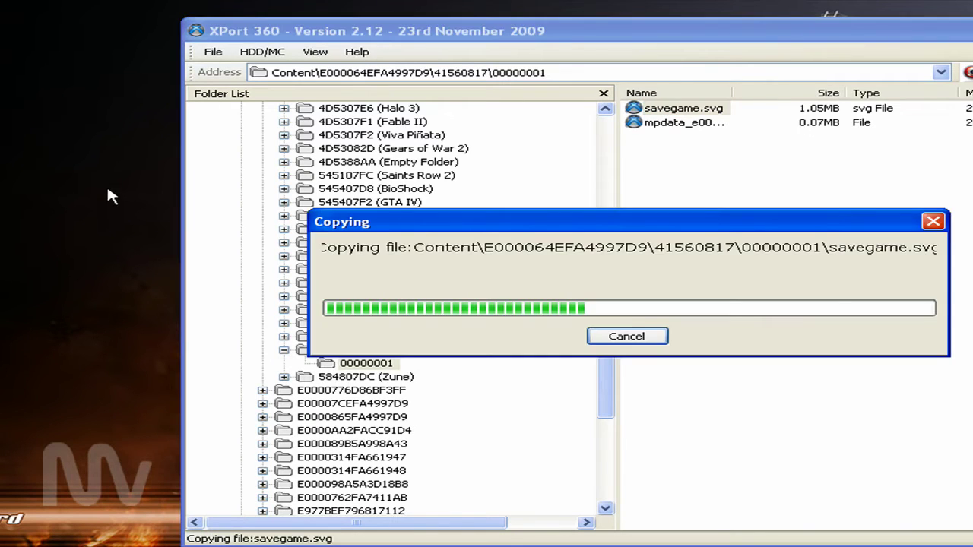
right_click(43, 152)
left_click(16, 175)
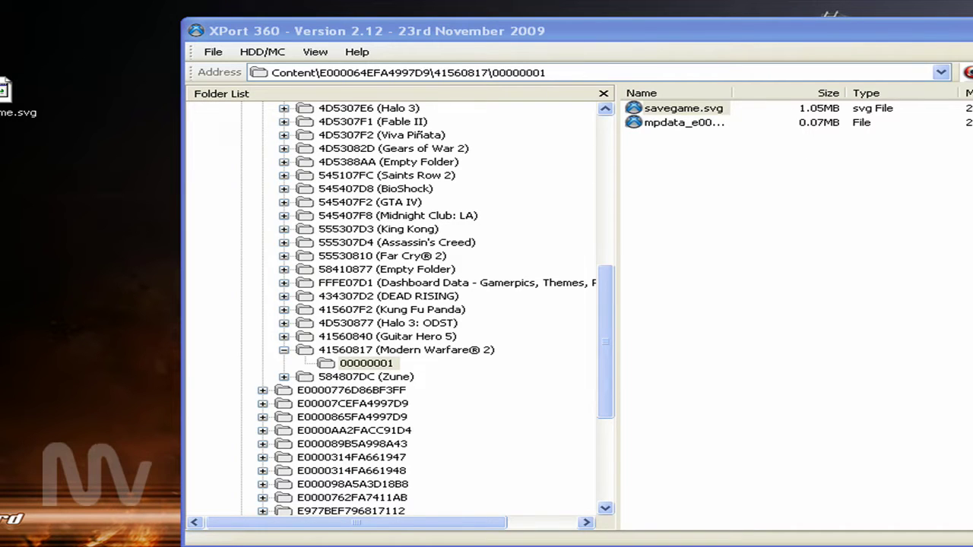
left_click(386, 532)
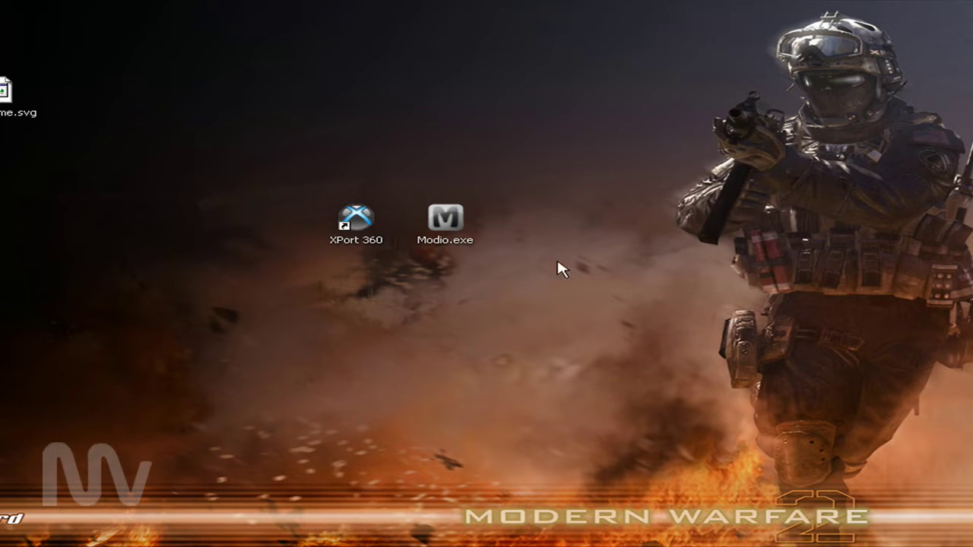
Step: Launch Modio and drop the desktop savegame.svg into it to load the save
double_click(447, 226)
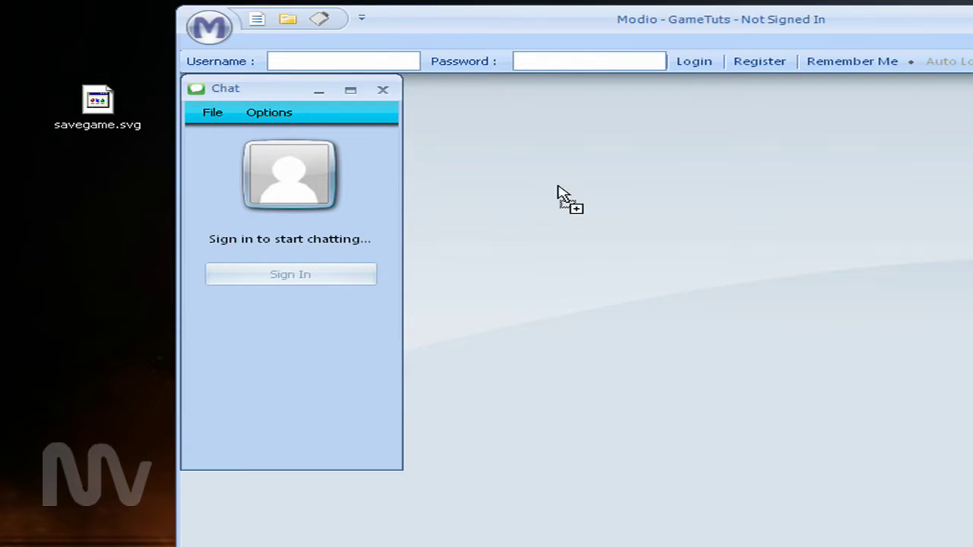
left_click_drag(98, 107, 578, 198)
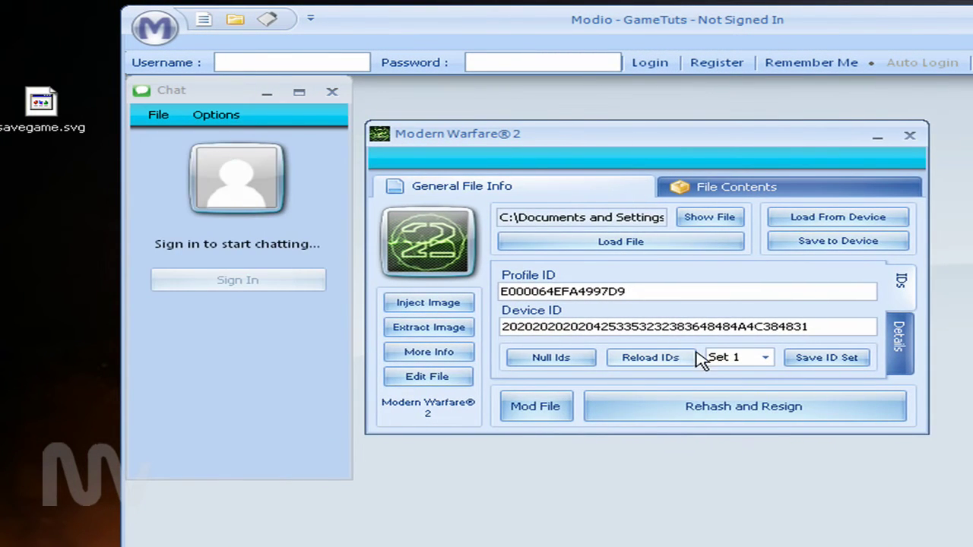
Step: In the MW2 Mod Tool, enable Unlimited Sprint, Infinite Health, Infinite Breath and Far Melee
left_click(562, 407)
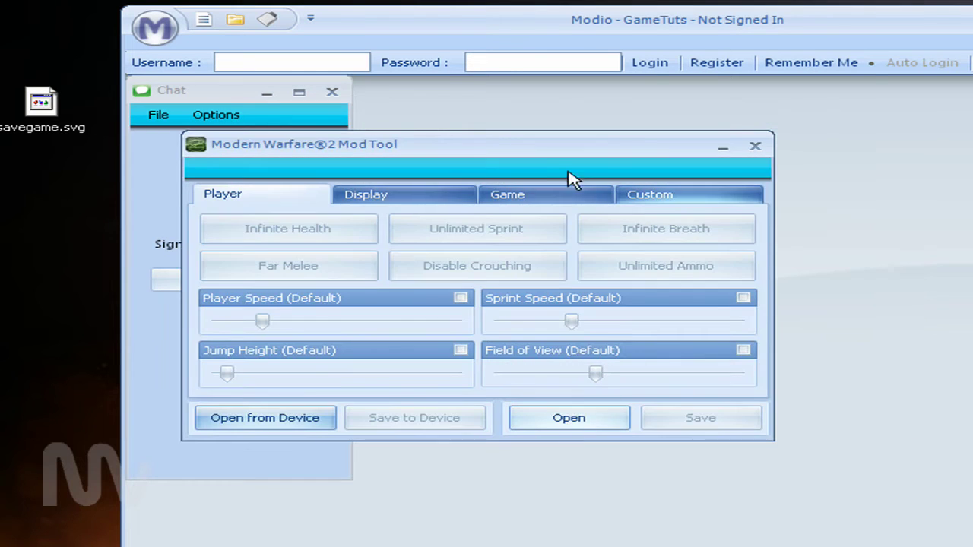
left_click_drag(606, 149, 790, 142)
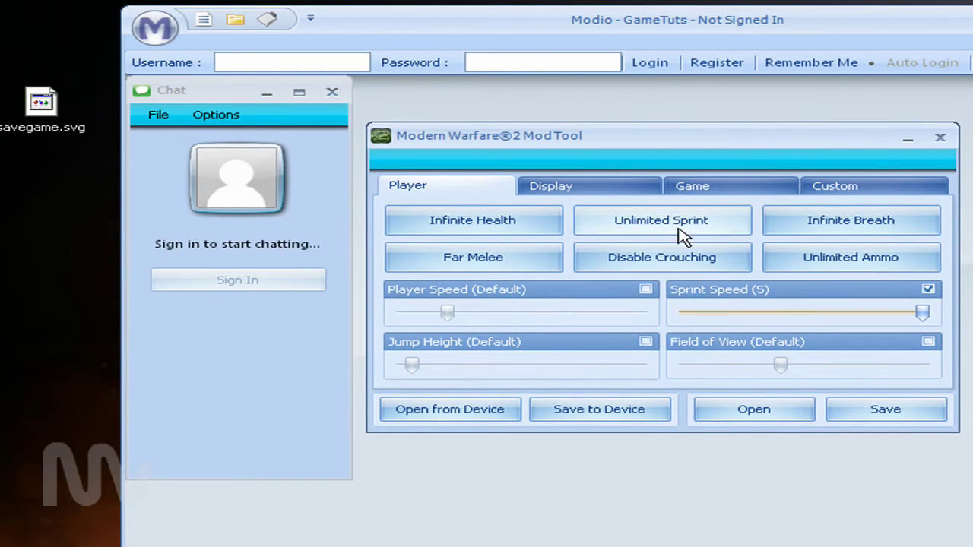
left_click(674, 226)
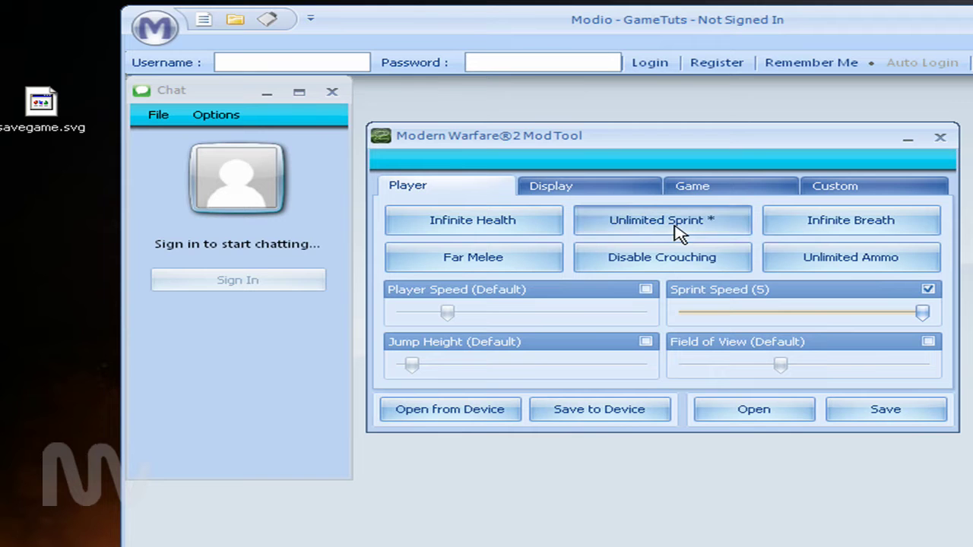
left_click(522, 223)
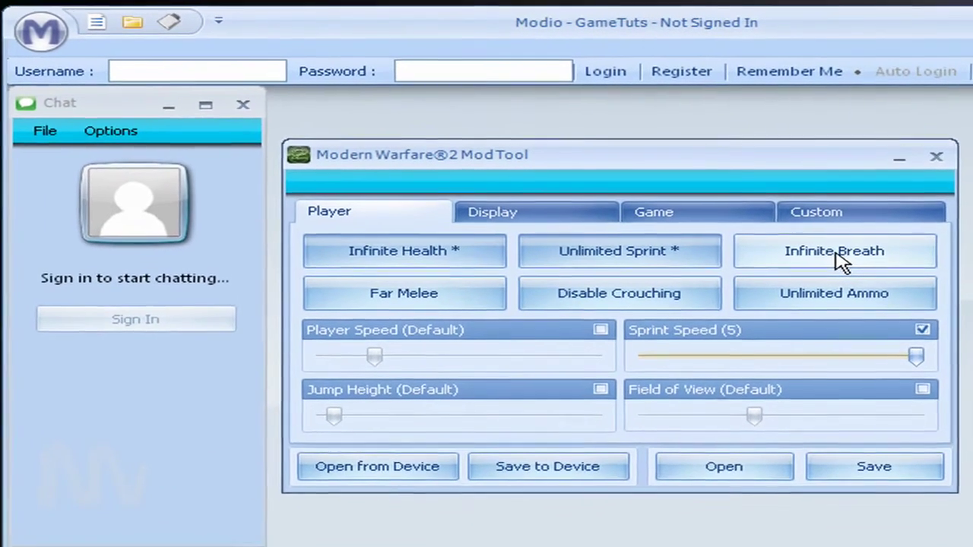
left_click(858, 230)
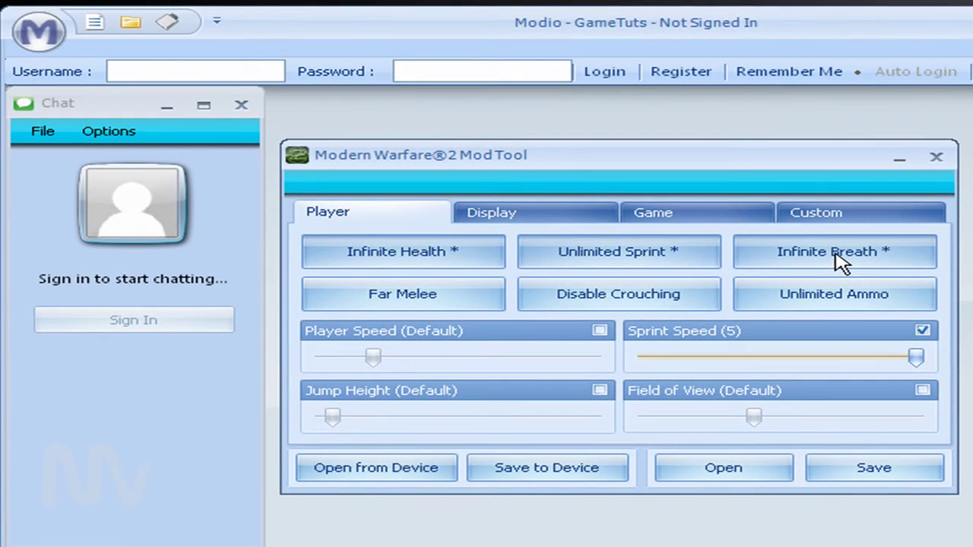
left_click(459, 310)
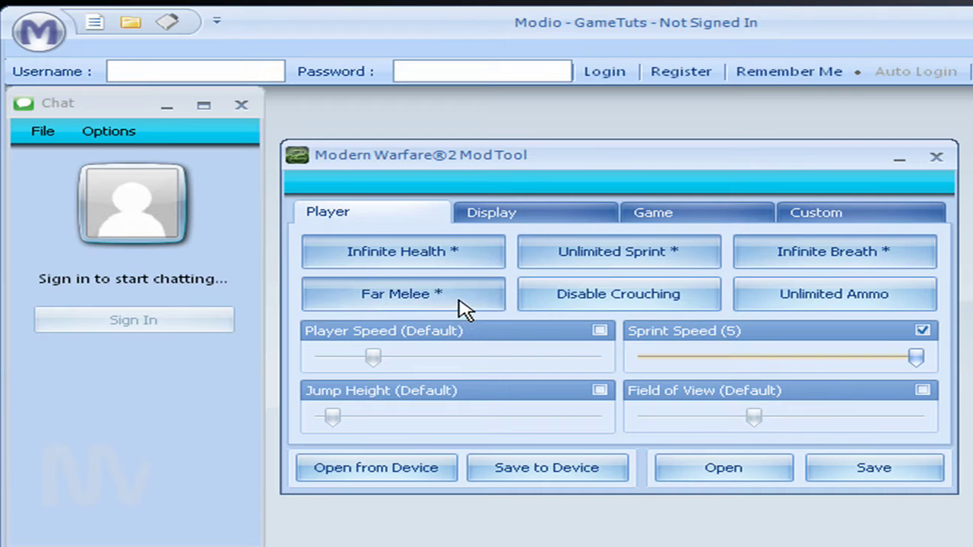
Step: Enable custom Player Speed and Jump Height and slide both higher
left_click(598, 332)
mouse_move(372, 357)
left_mouse_down()
mouse_move(600, 361)
mouse_move(512, 358)
left_mouse_up()
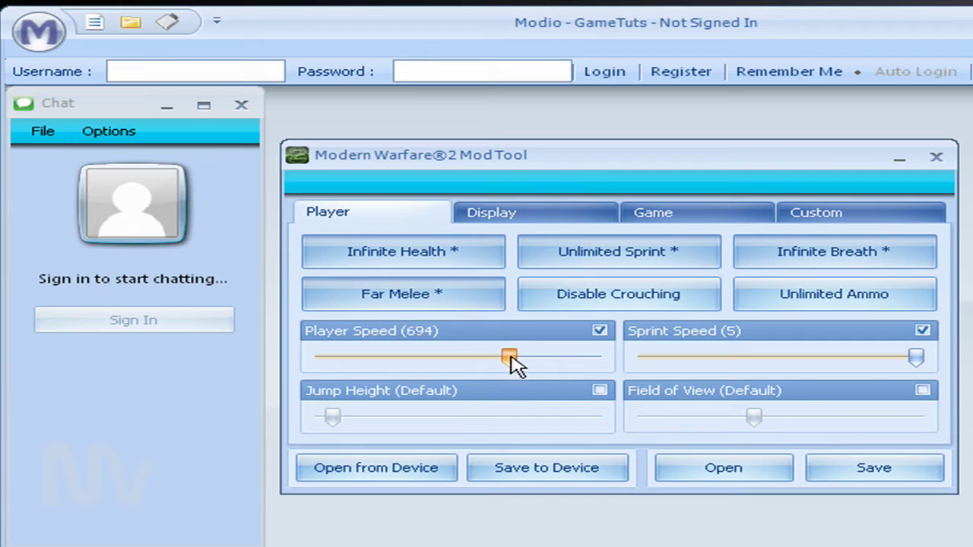
left_click(600, 390)
mouse_move(335, 430)
left_mouse_down()
mouse_move(625, 421)
mouse_move(425, 421)
mouse_move(420, 430)
mouse_move(495, 425)
mouse_move(448, 428)
left_mouse_up()
Step: Turn on Show Laser Dot in the display options and save the modded file
left_click(593, 219)
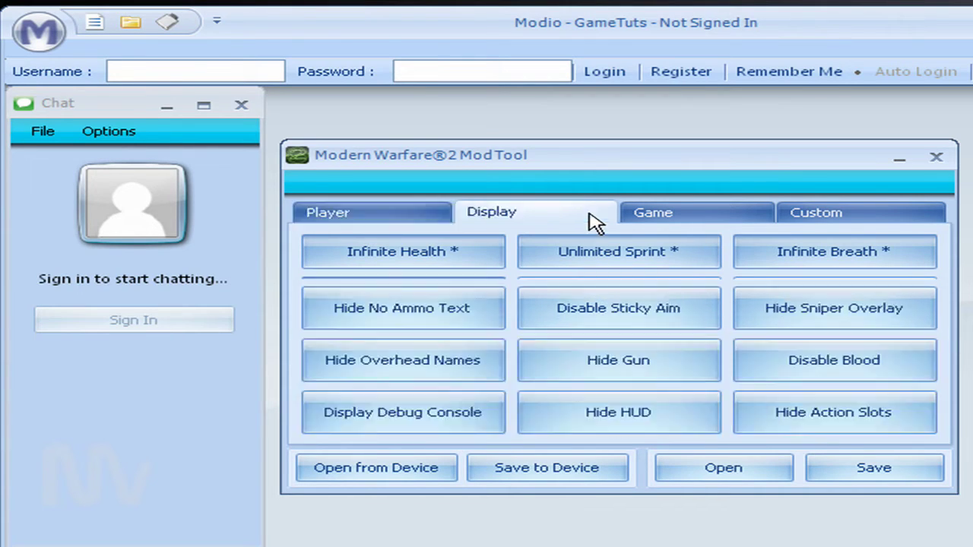
left_click(597, 257)
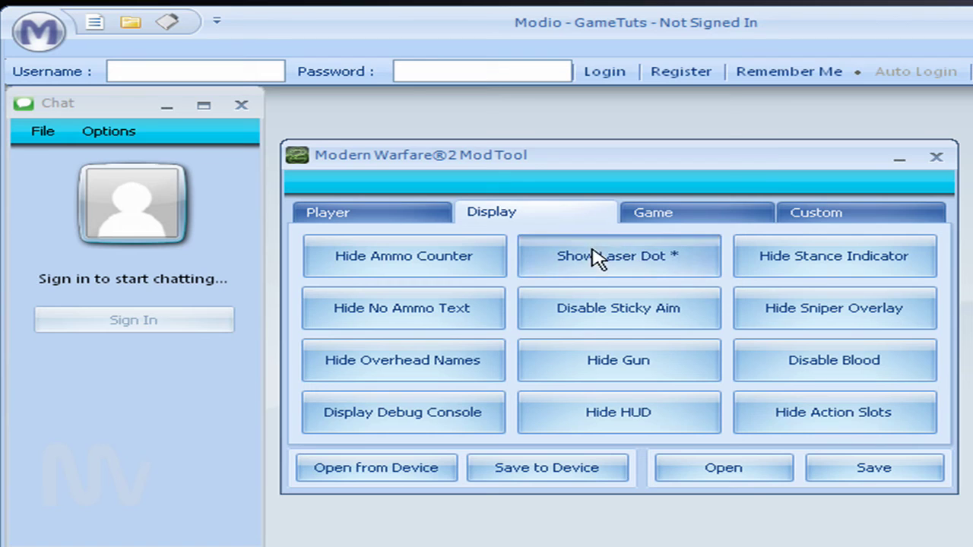
left_click(676, 220)
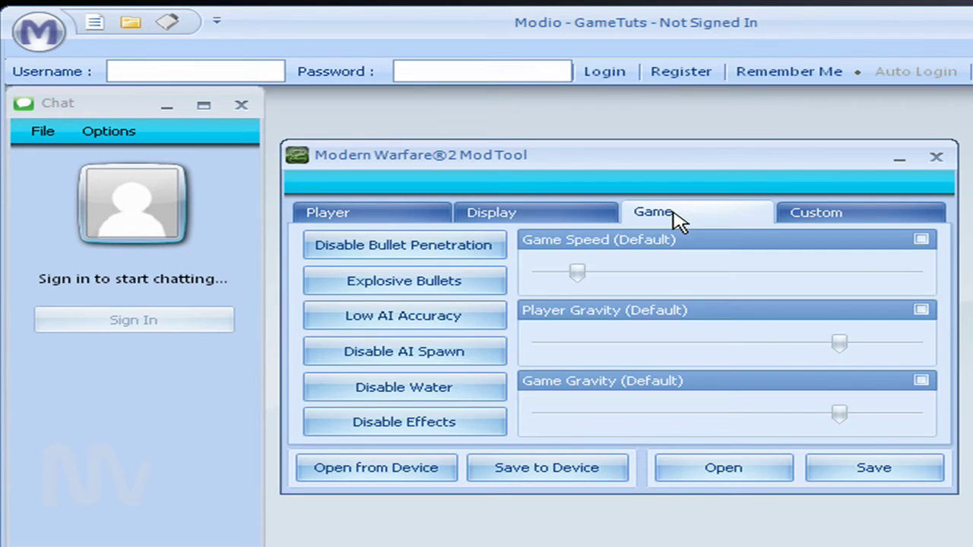
left_click(397, 219)
left_click(870, 475)
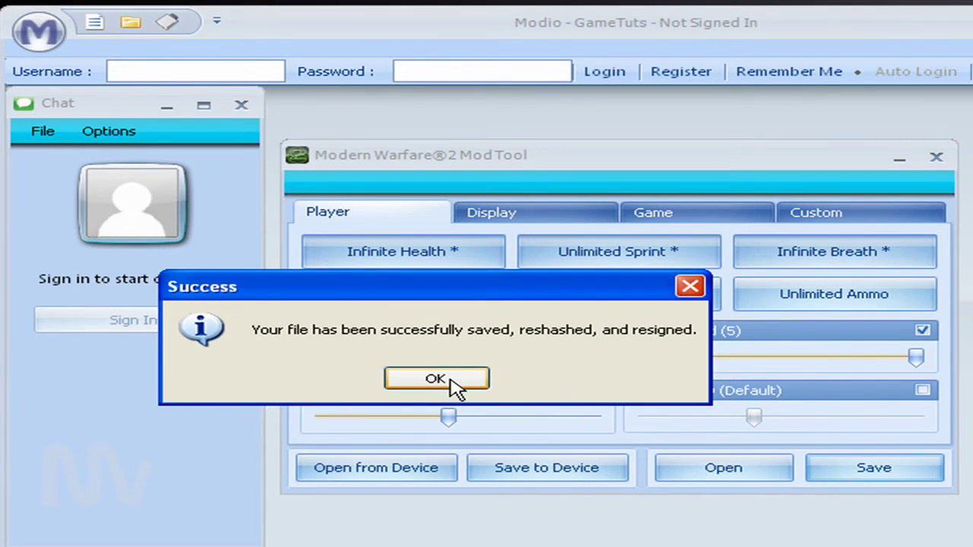
Step: Dismiss the save success message, close the Mod Tool and minimize Modio
left_click(450, 380)
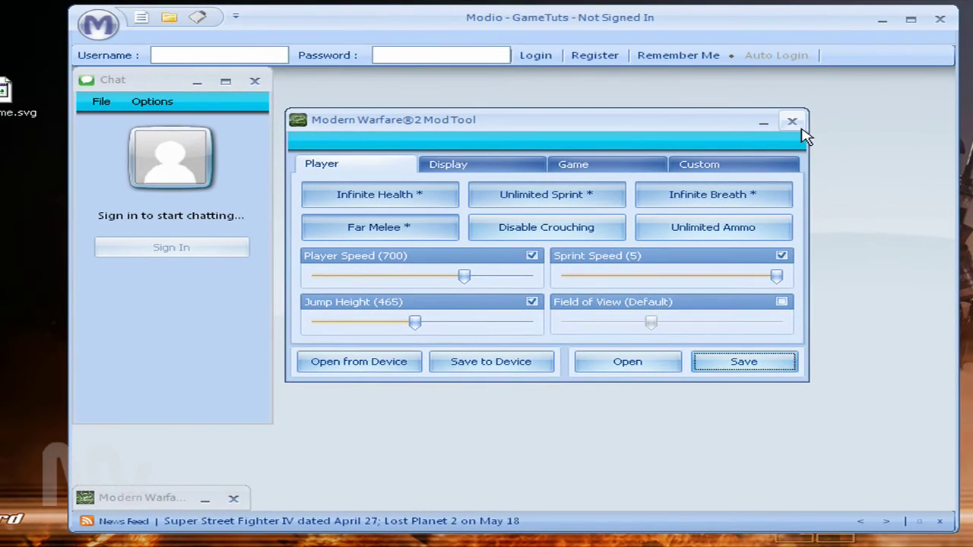
left_click(798, 124)
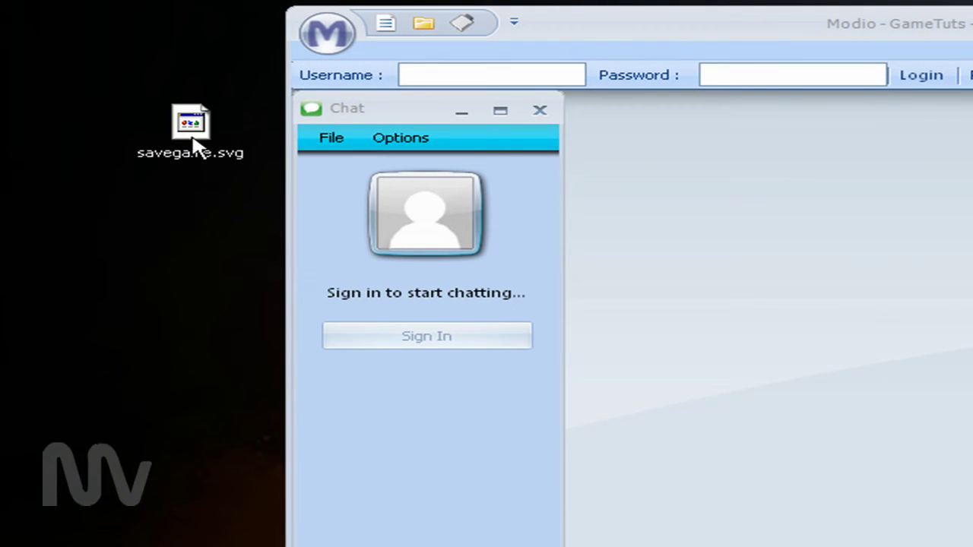
mouse_move(191, 121)
left_mouse_down()
mouse_move(113, 126)
mouse_move(75, 50)
left_mouse_up()
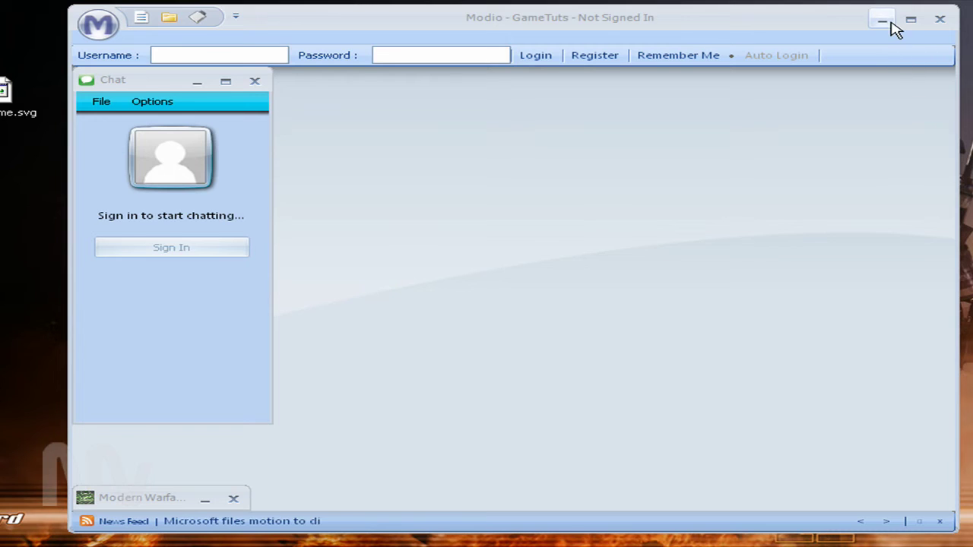
left_click(884, 21)
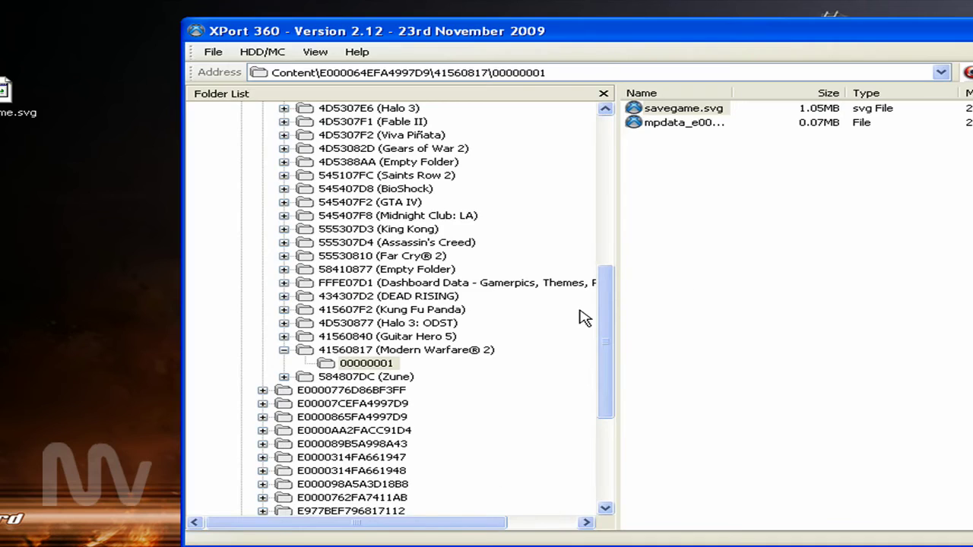
Step: Drag the modded savegame.svg into folder 00000001, overwrite the original, and check its modified date
left_click_drag(606, 330, 605, 351)
mouse_move(683, 108)
left_mouse_down()
mouse_move(42, 129)
mouse_move(728, 201)
left_mouse_up()
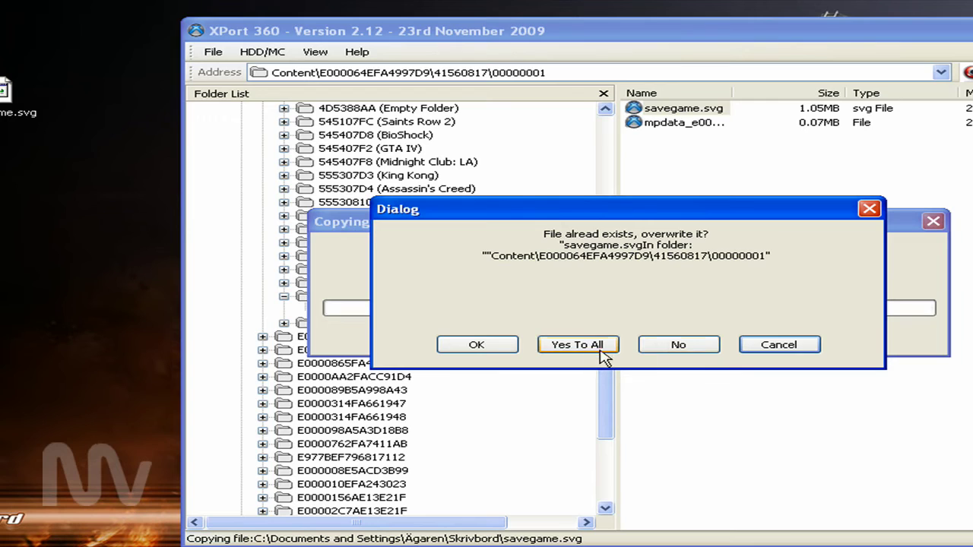
left_click(574, 353)
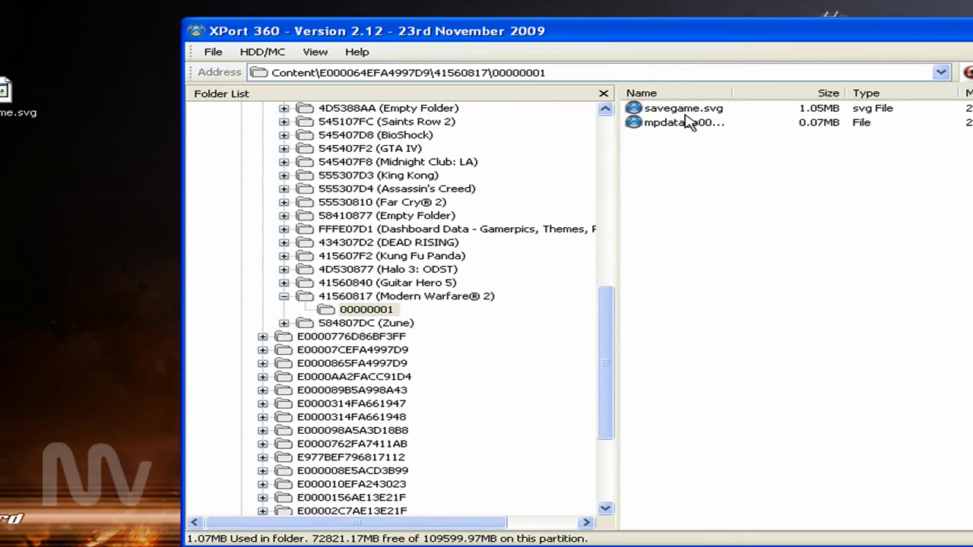
left_click_drag(647, 33, 555, 31)
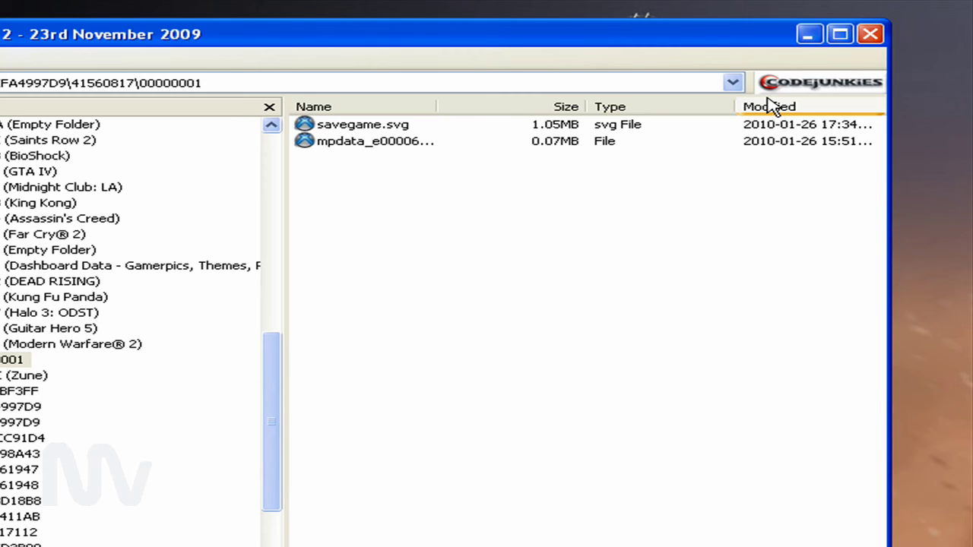
Step: Minimize XPort 360 to leave the Windows desktop clear
left_click(808, 36)
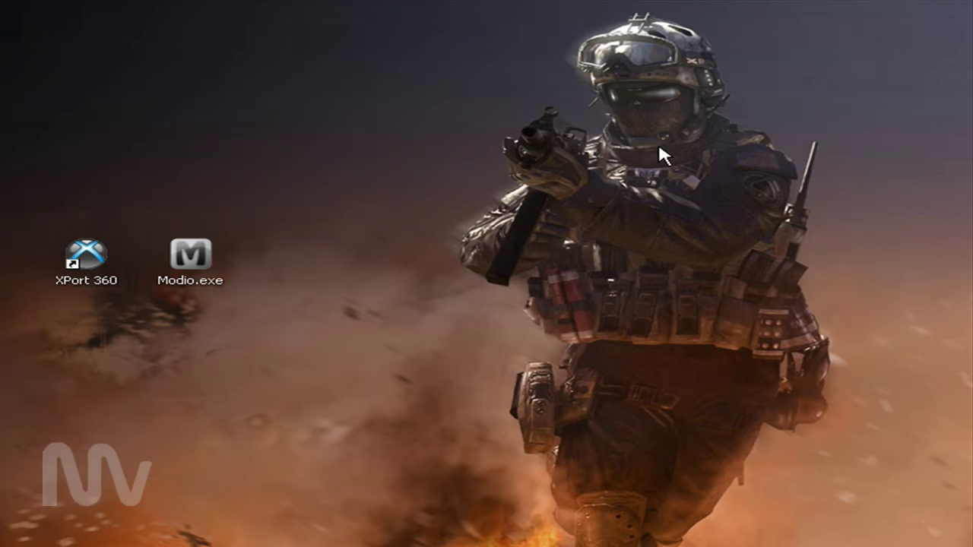